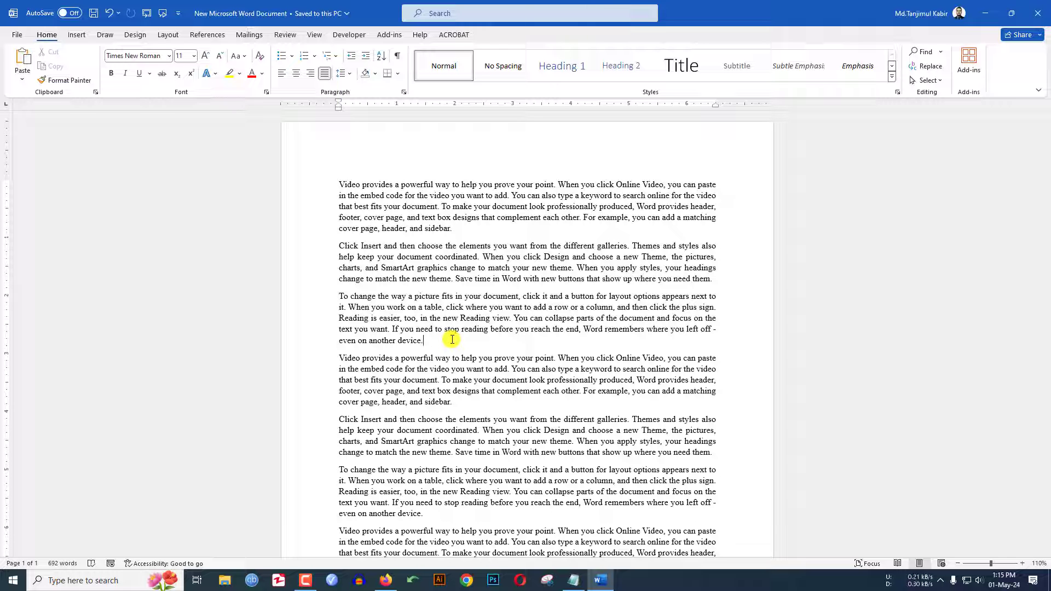
- In Restrict Editing, allow only No changes (Read only) editing in the document
scroll(452, 340, down, 2)
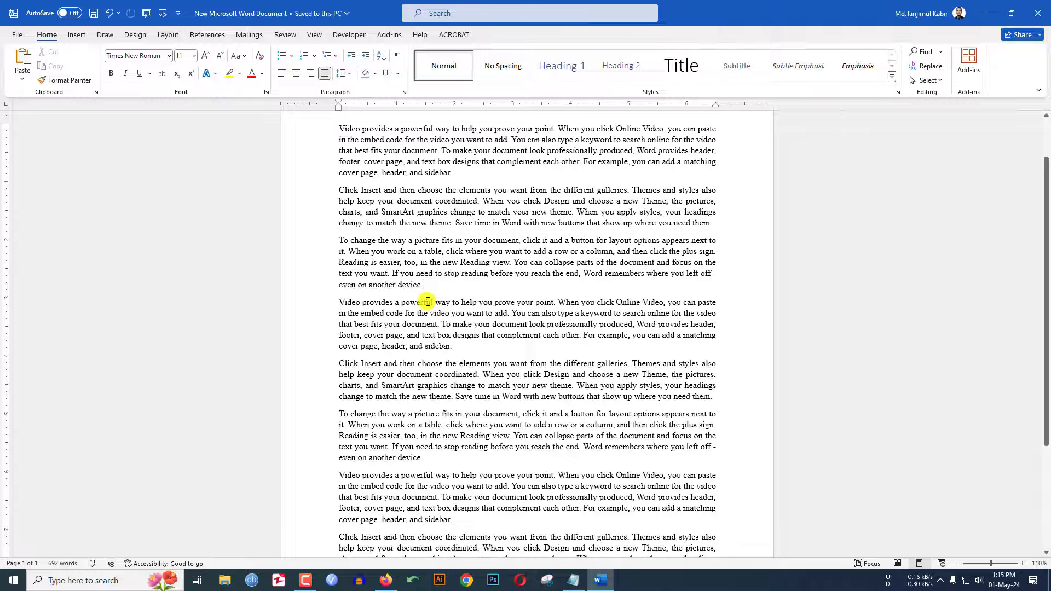
scroll(424, 301, up, 2)
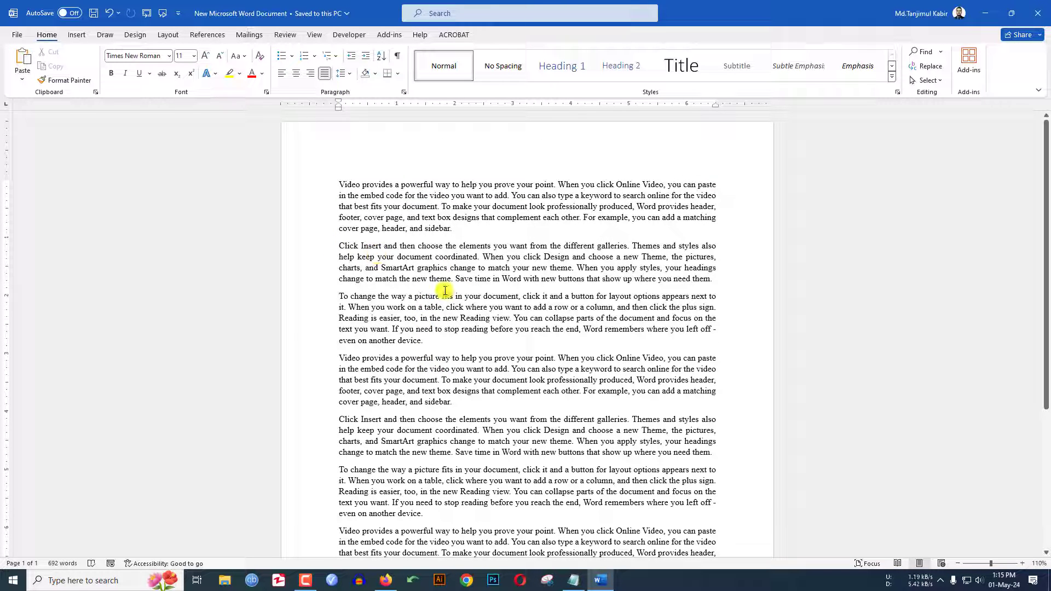
click(285, 37)
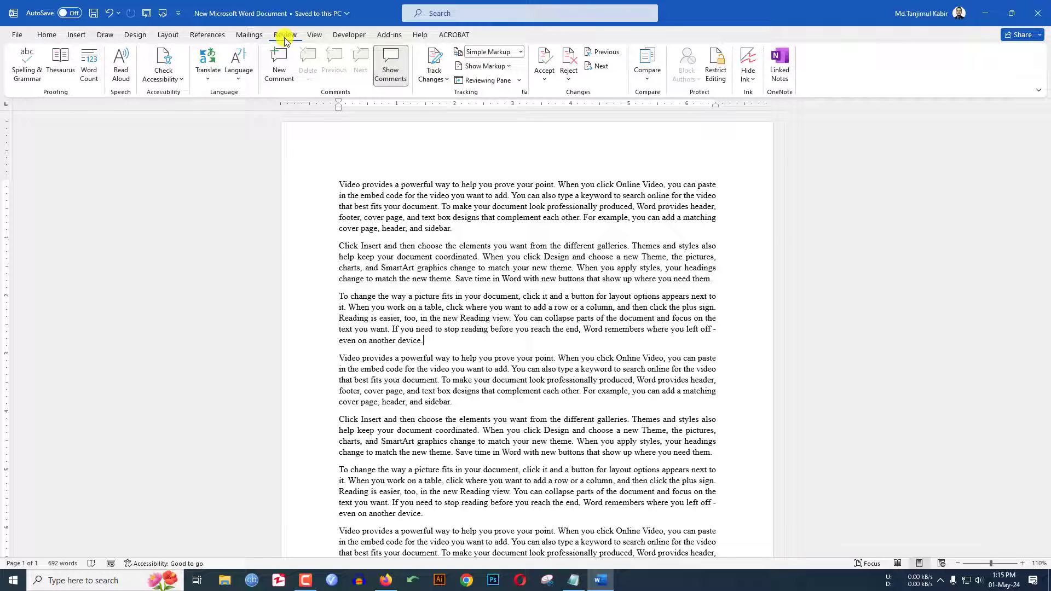
click(721, 81)
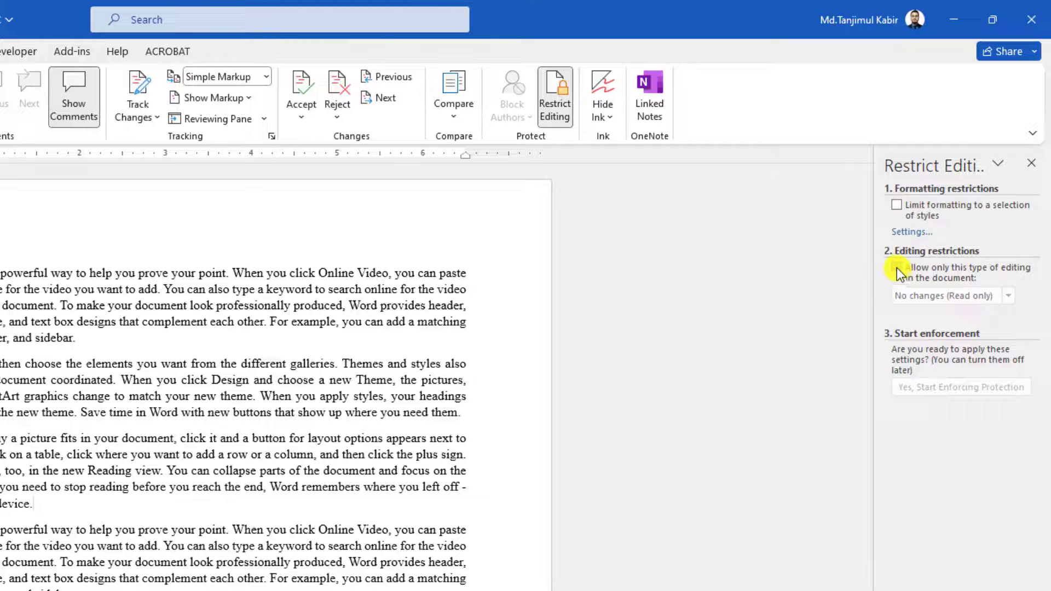
click(897, 267)
click(899, 267)
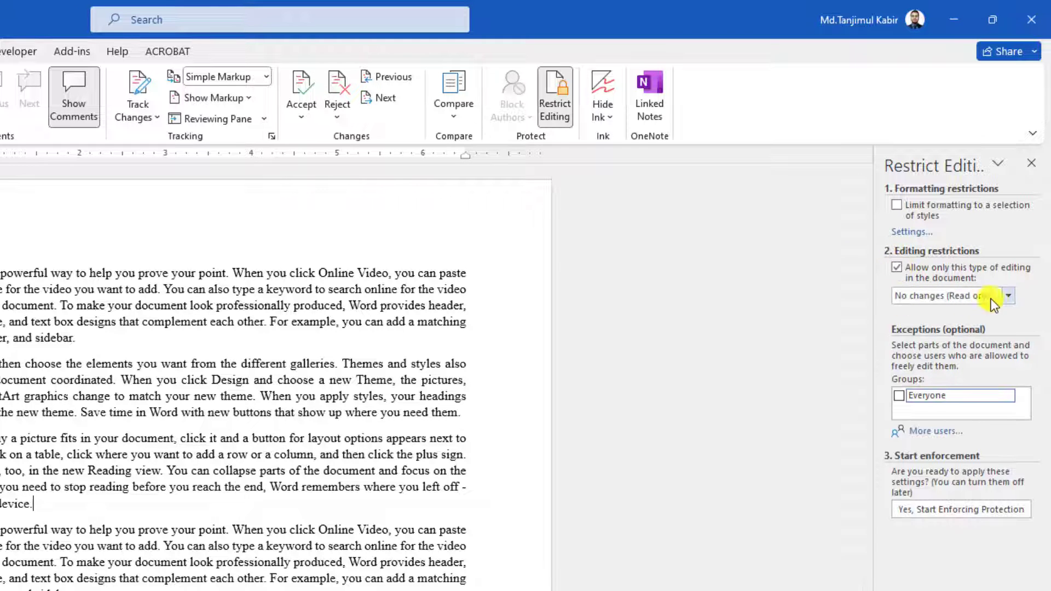
click(1010, 297)
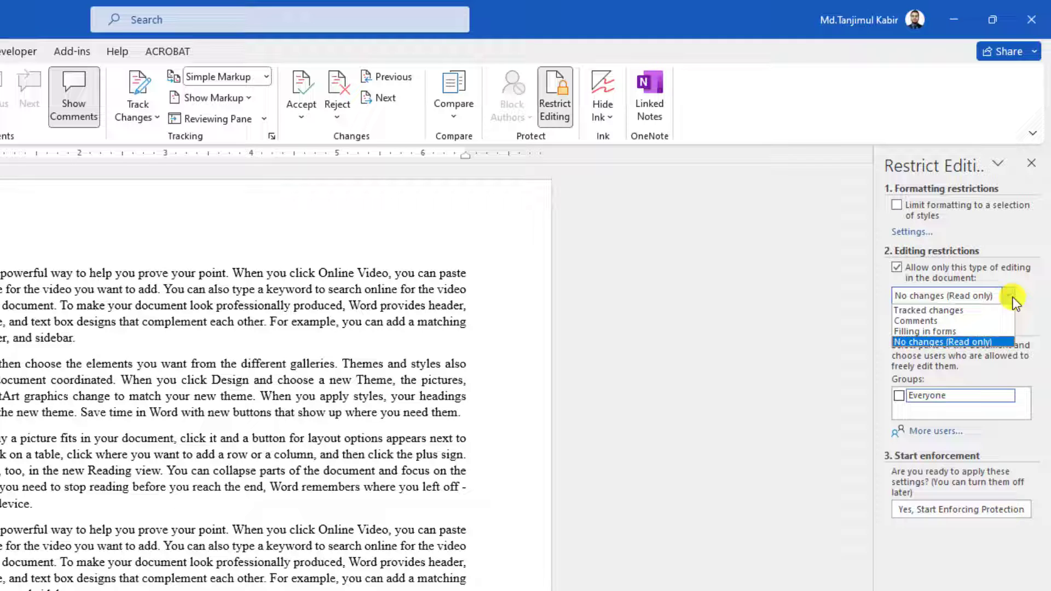
click(1012, 299)
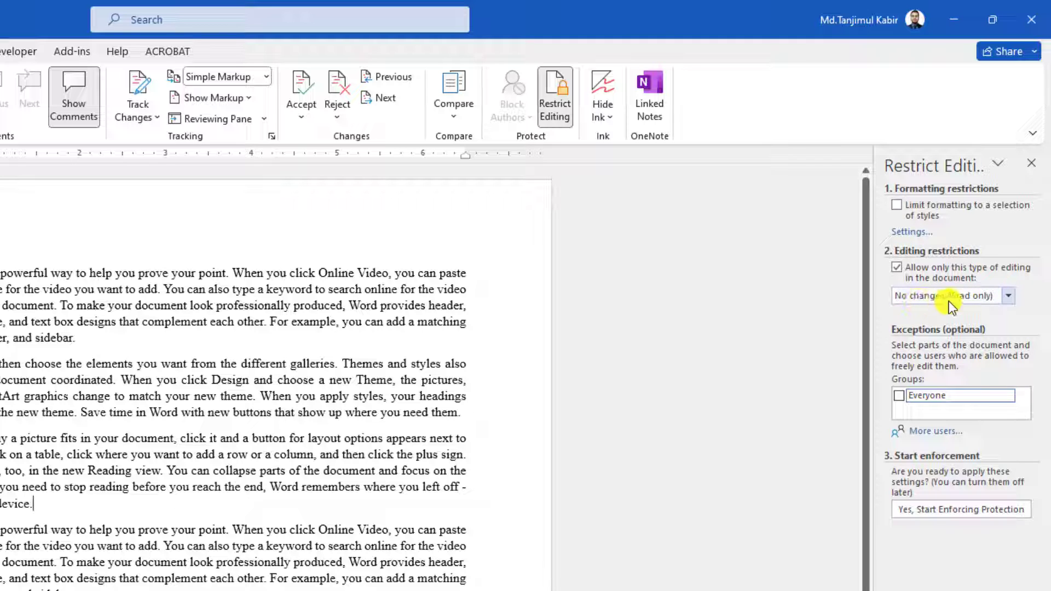
click(898, 269)
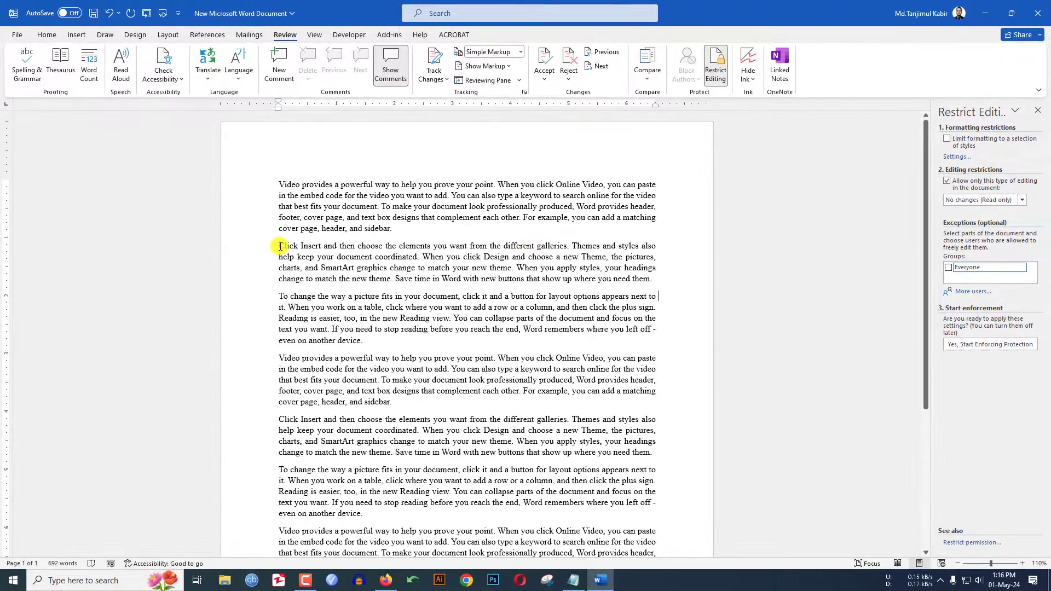
- Select part of the second paragraph, then add passages from the fourth and fifth paragraphs
drag(279, 245, 599, 268)
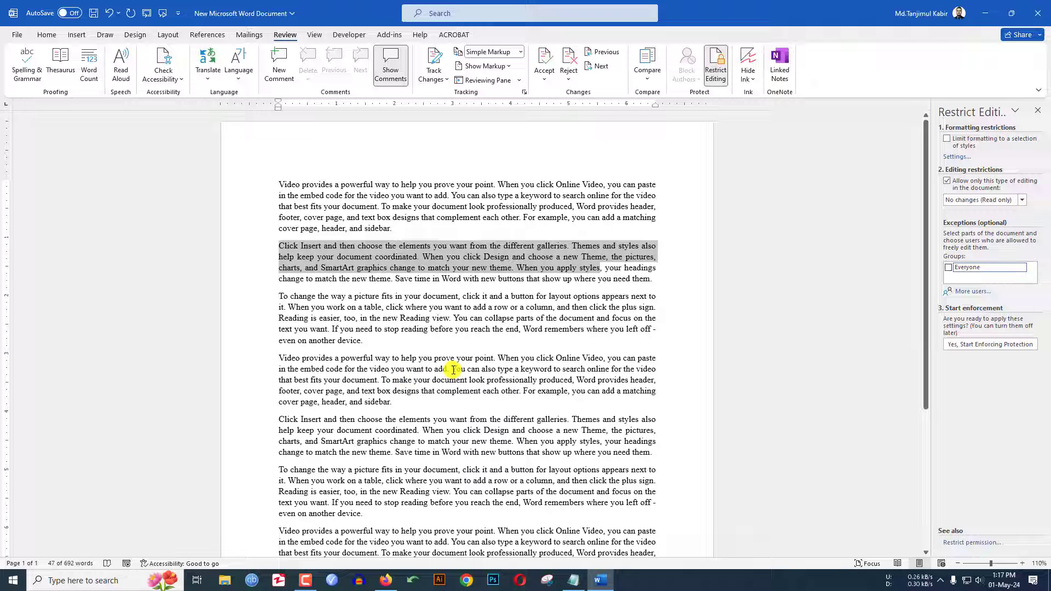
drag(451, 369, 408, 399)
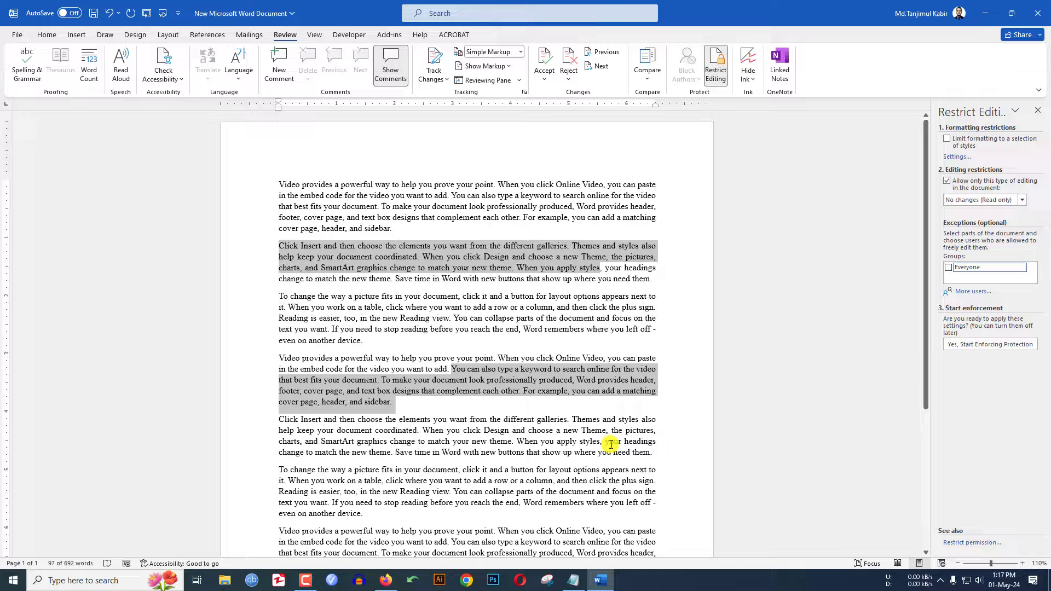
drag(606, 442, 605, 466)
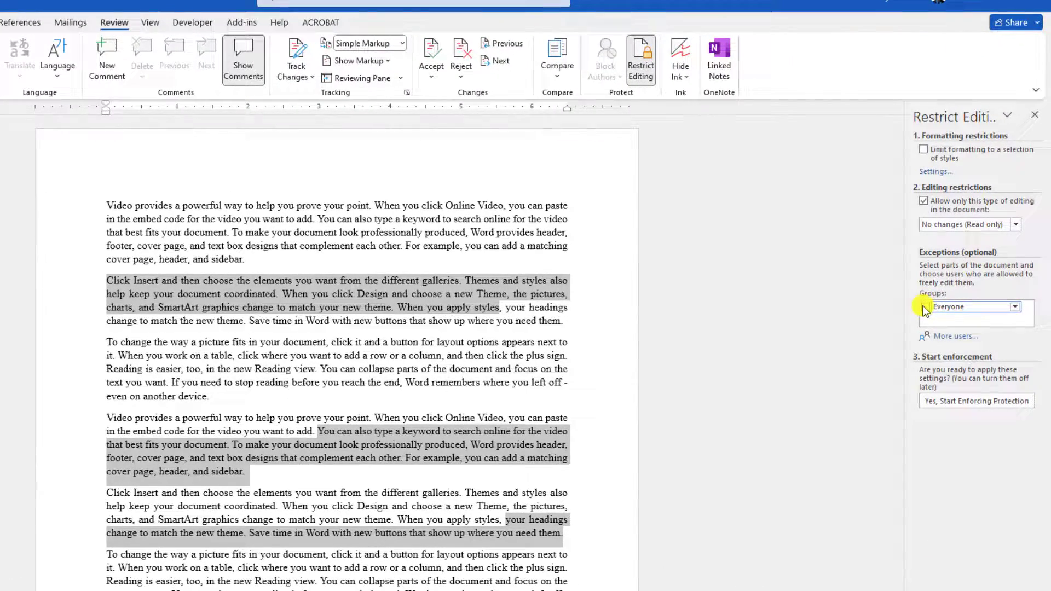
- Make the selected passages editable by Everyone and start enforcing protection with a password
click(925, 308)
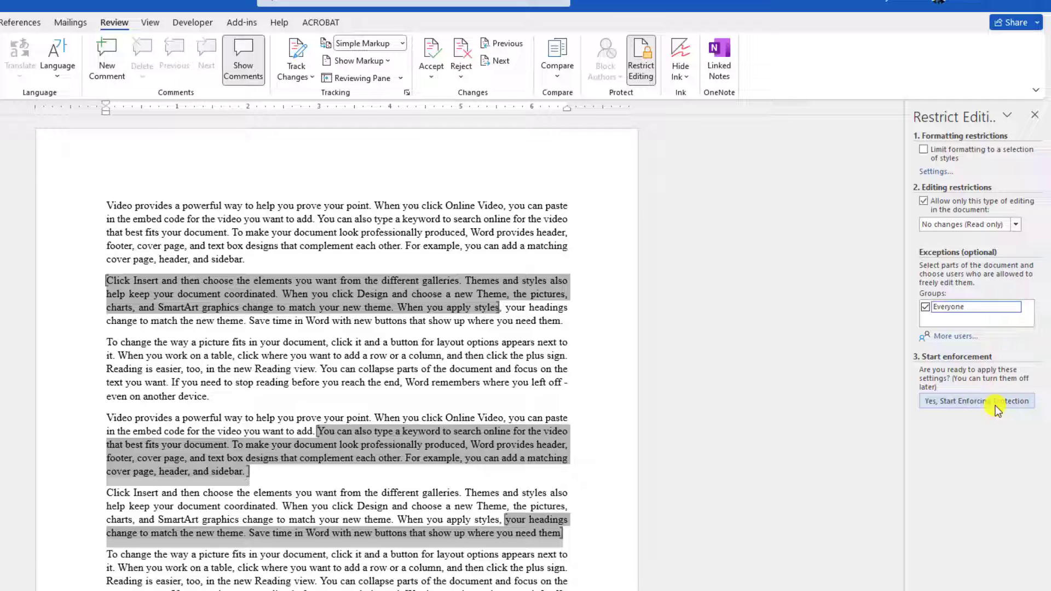
click(959, 403)
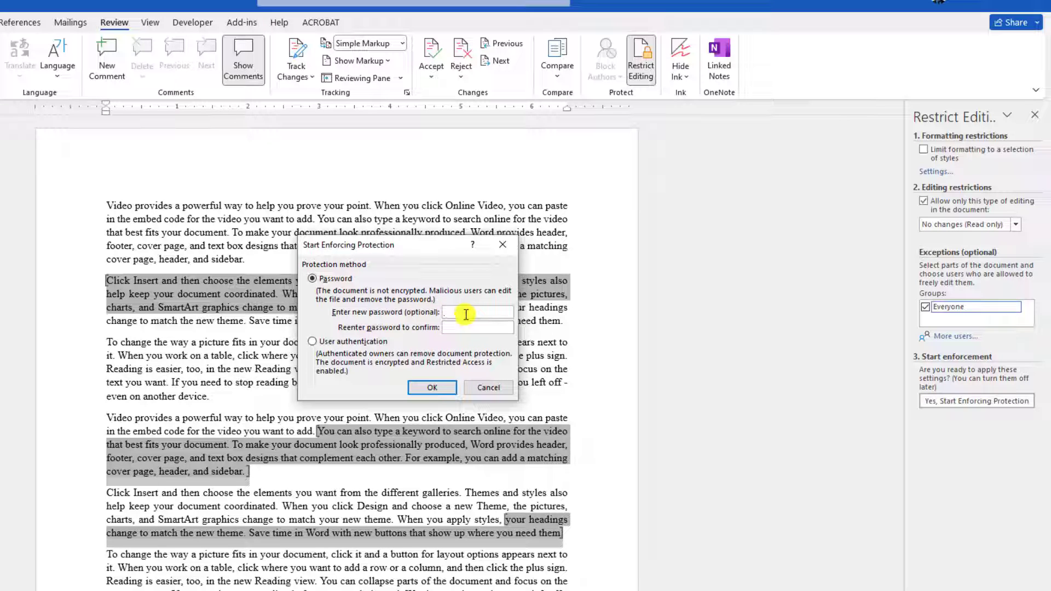
text(1)
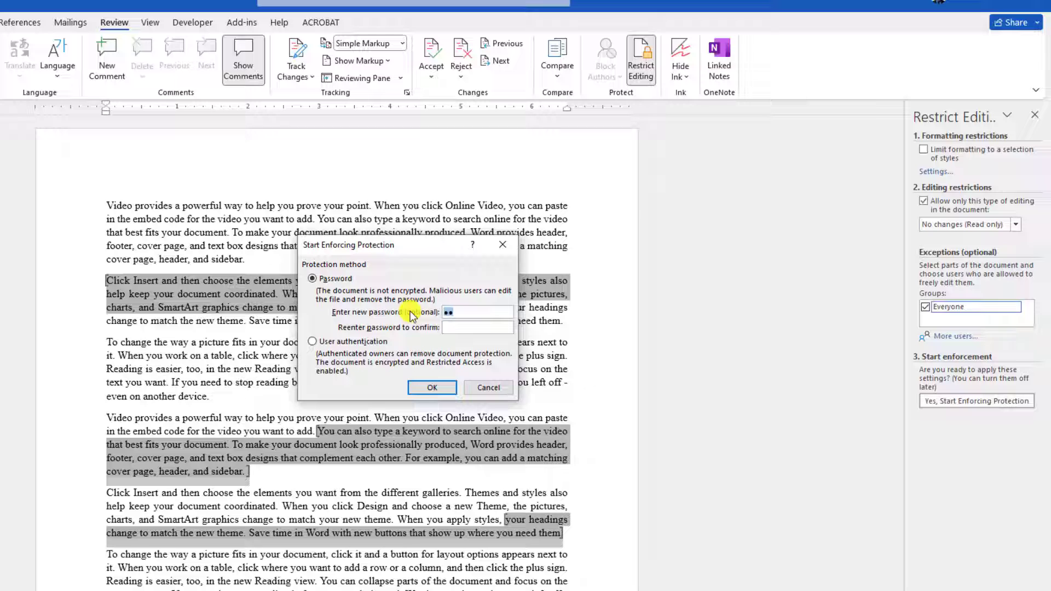
text(2345)
click(457, 328)
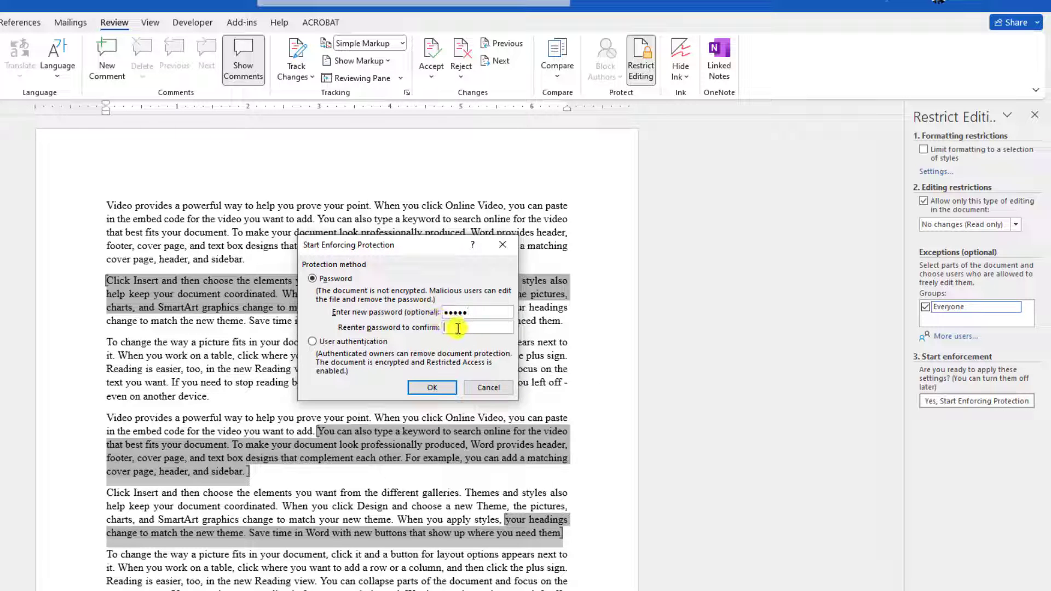
text(12345)
- Confirm the protection password and shade the editable regions in yellow
click(432, 387)
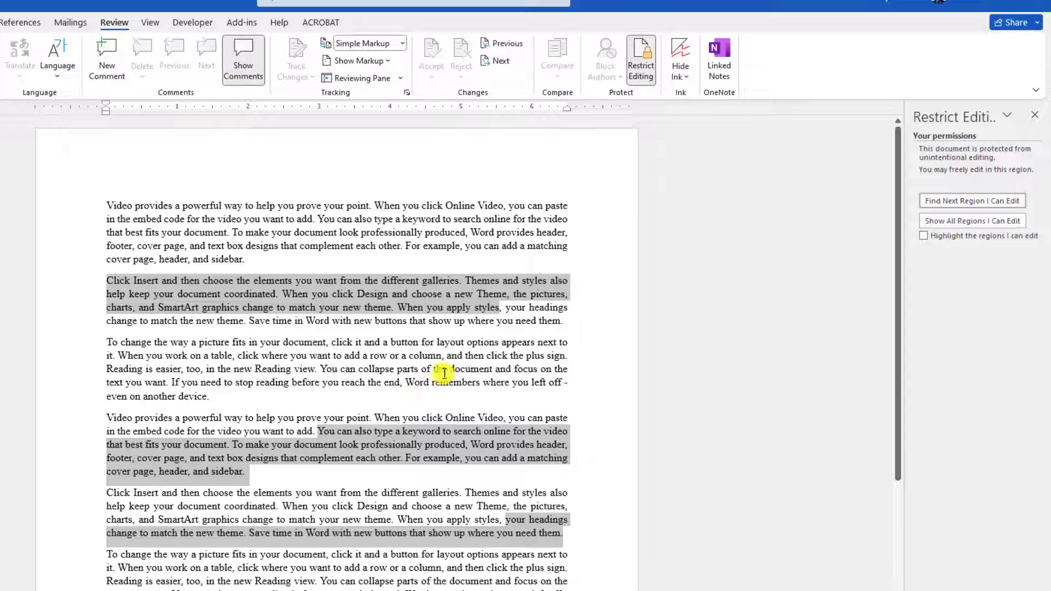
double_click(365, 219)
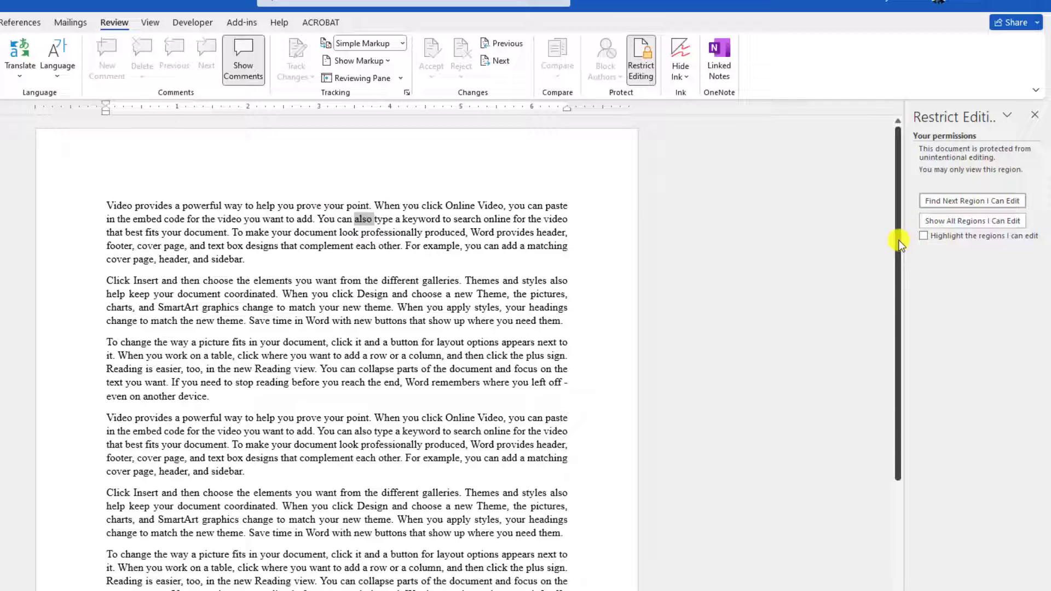
click(924, 236)
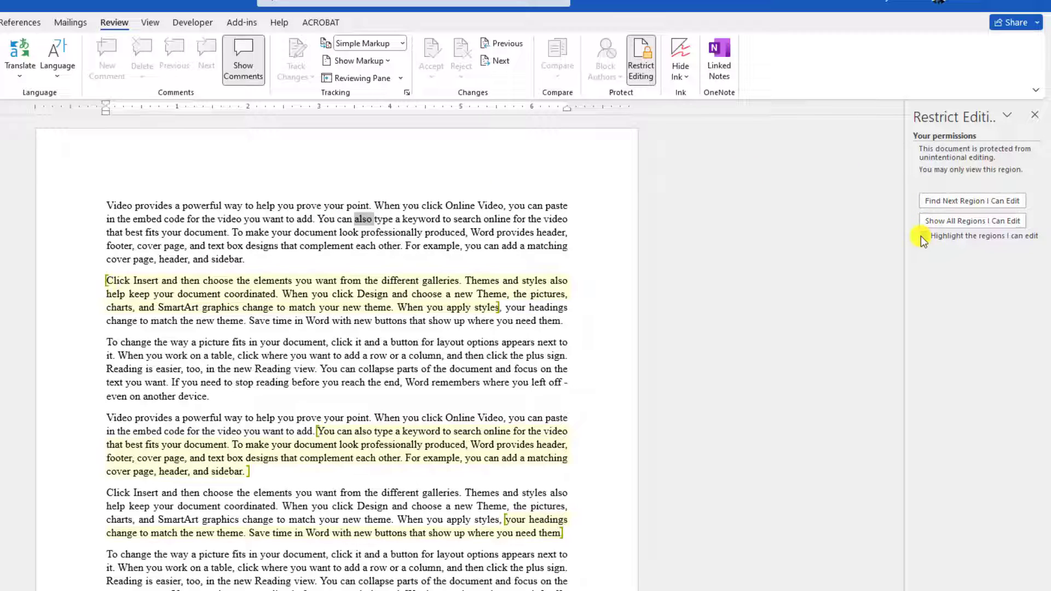
click(601, 279)
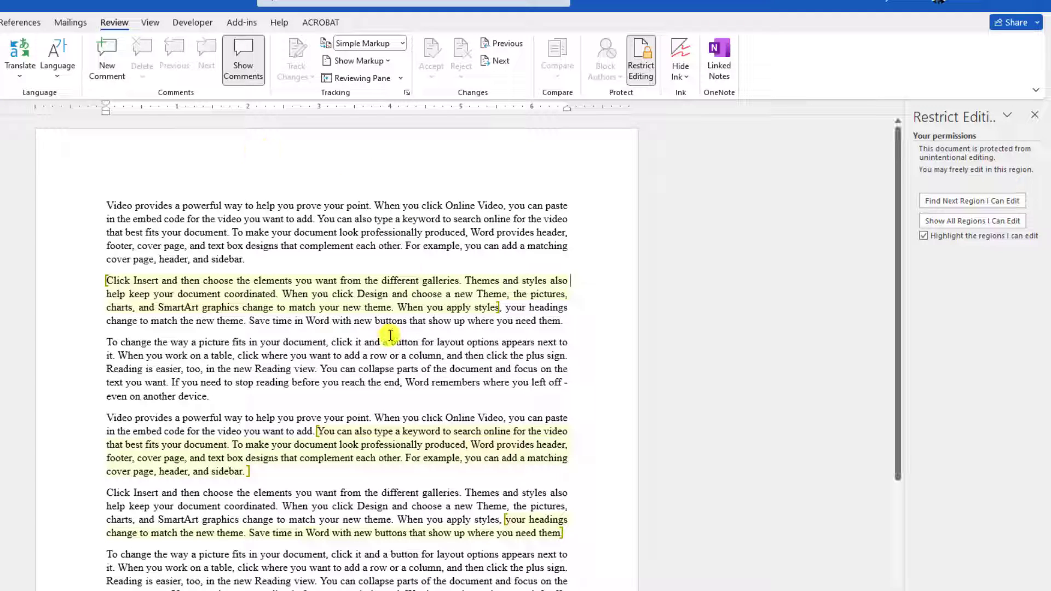
- Test the protection by deleting and restoring a word, then selecting the read-only first paragraph
click(481, 327)
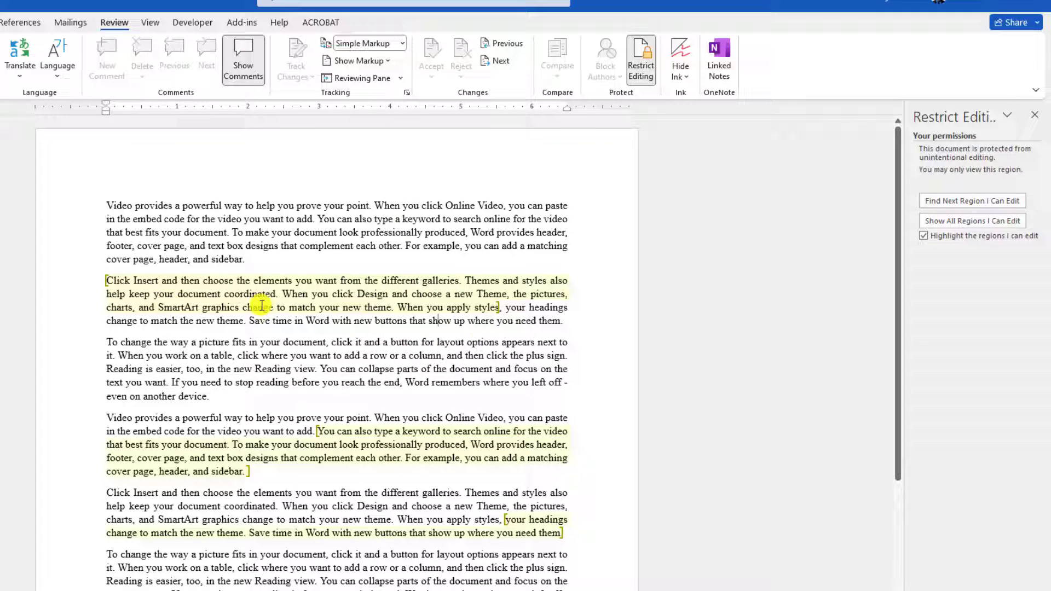
double_click(349, 282)
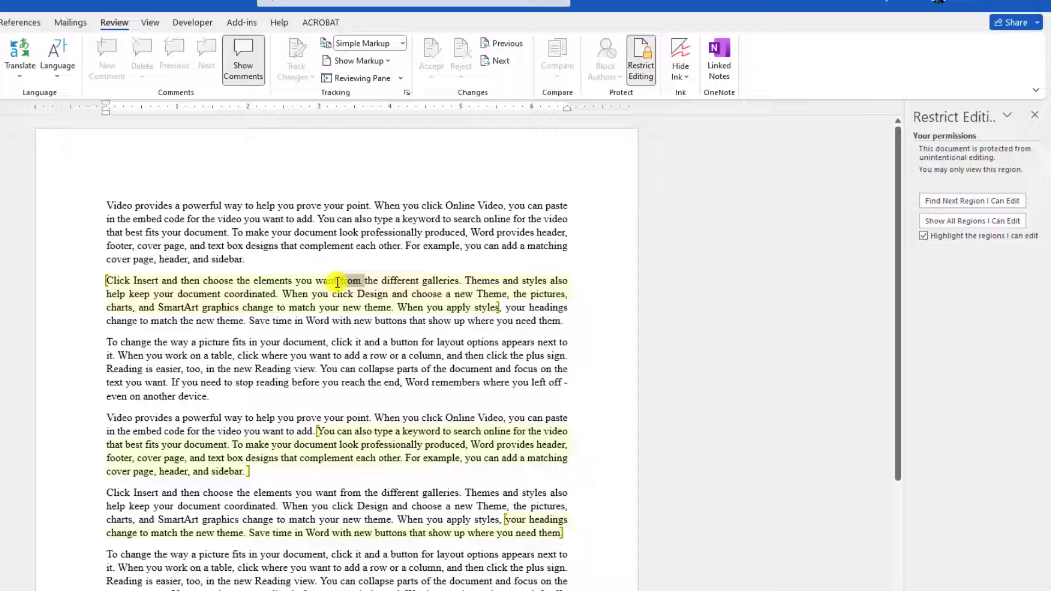
key(Delete)
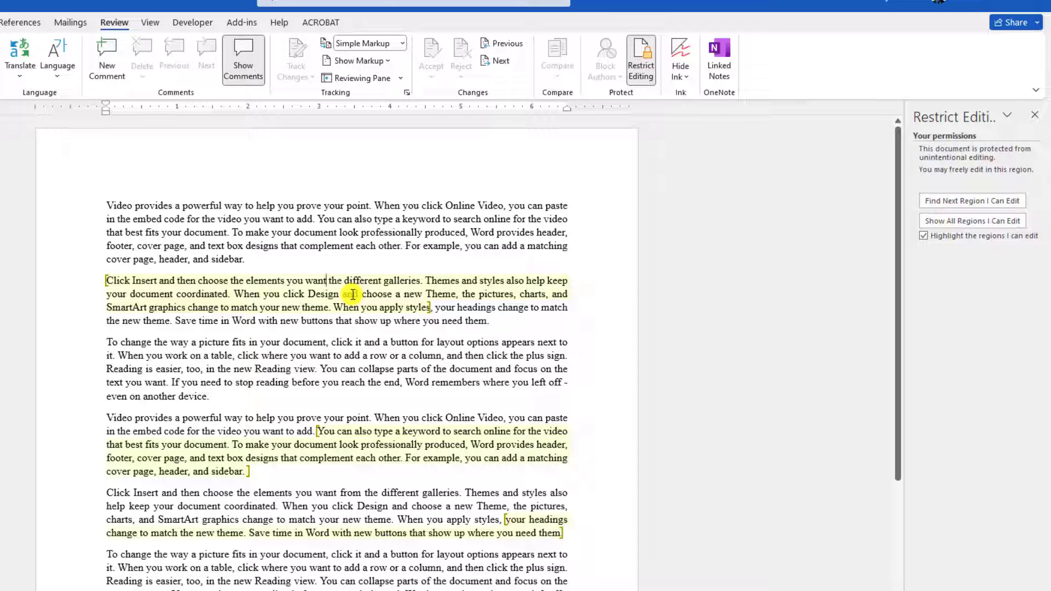
key(ctrl+z)
click(359, 241)
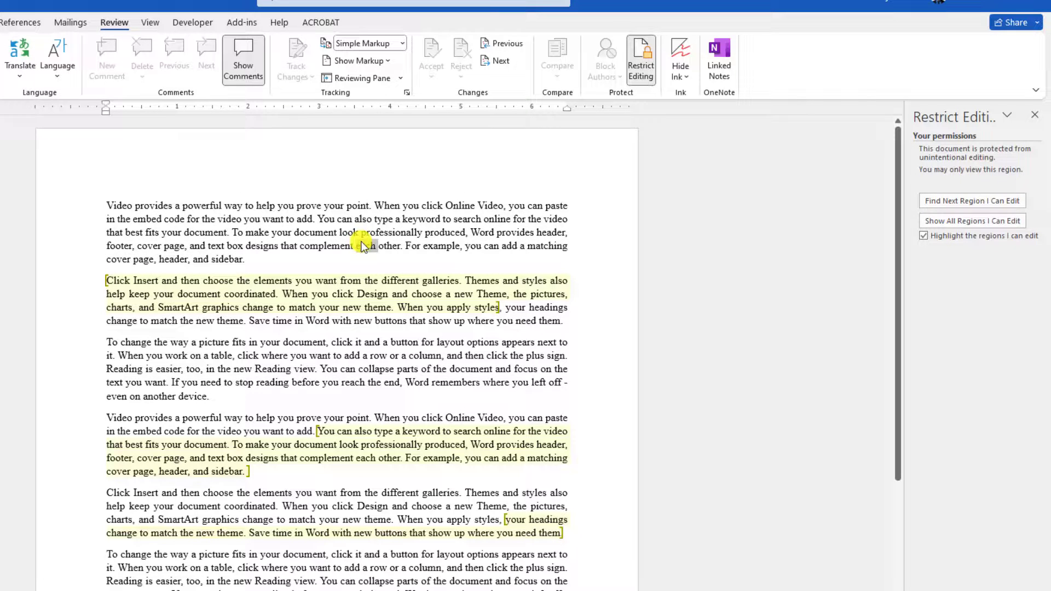
triple_click(362, 246)
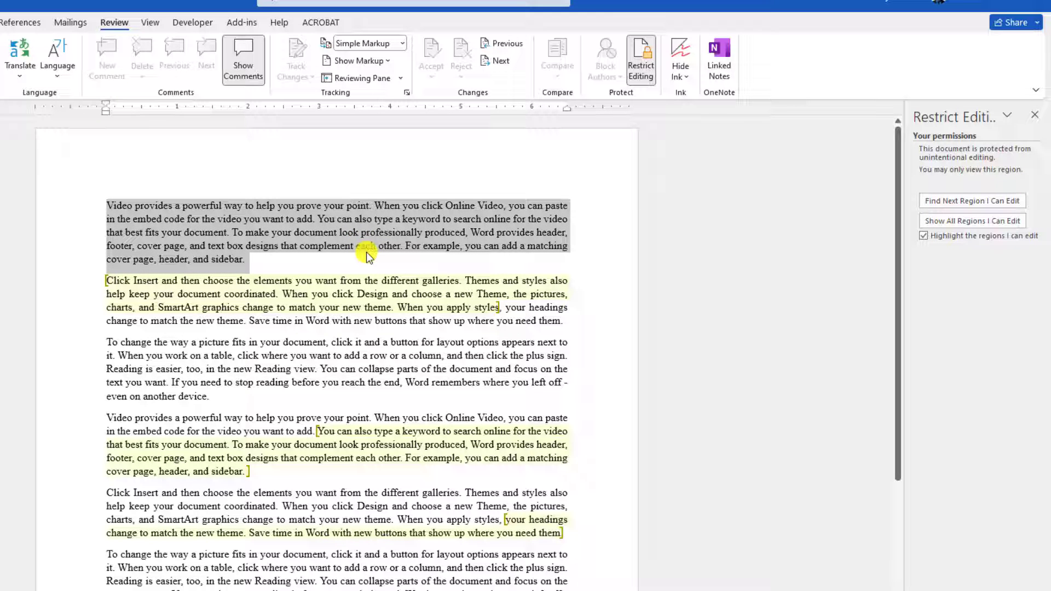
click(364, 249)
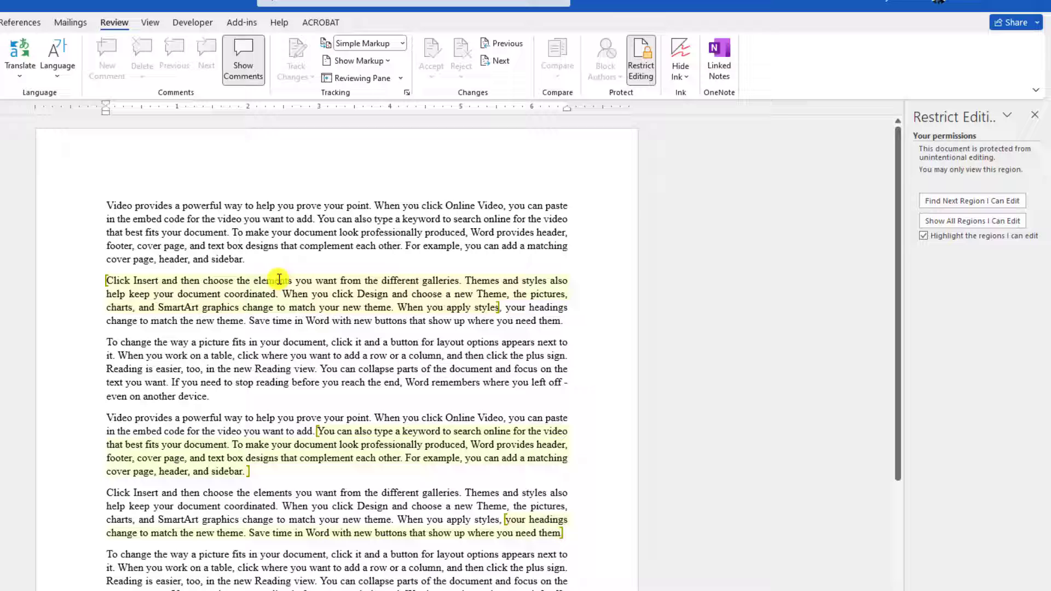
click(957, 202)
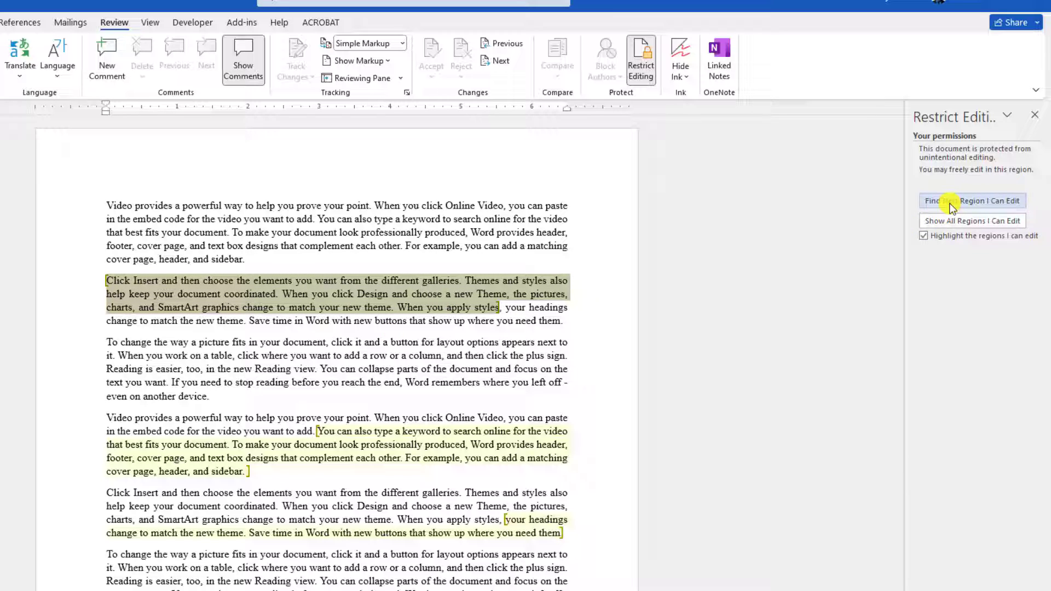
click(953, 203)
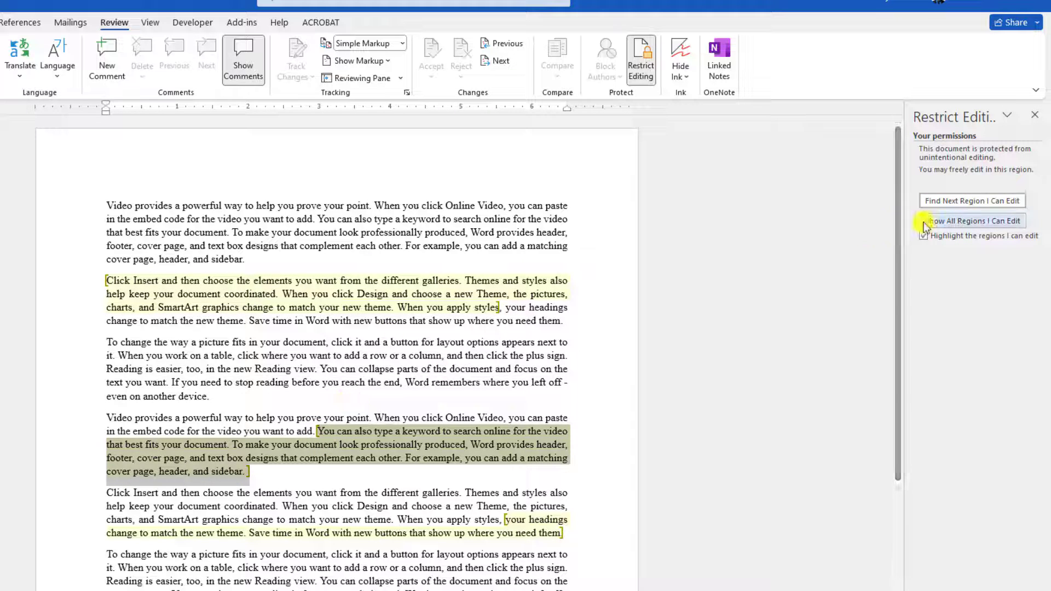
click(949, 203)
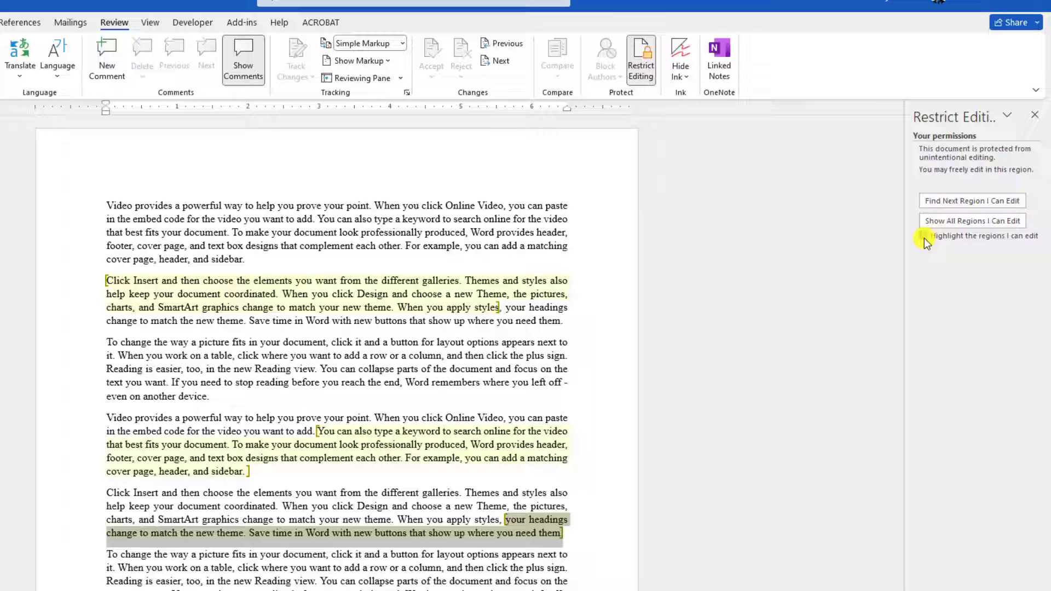
click(450, 322)
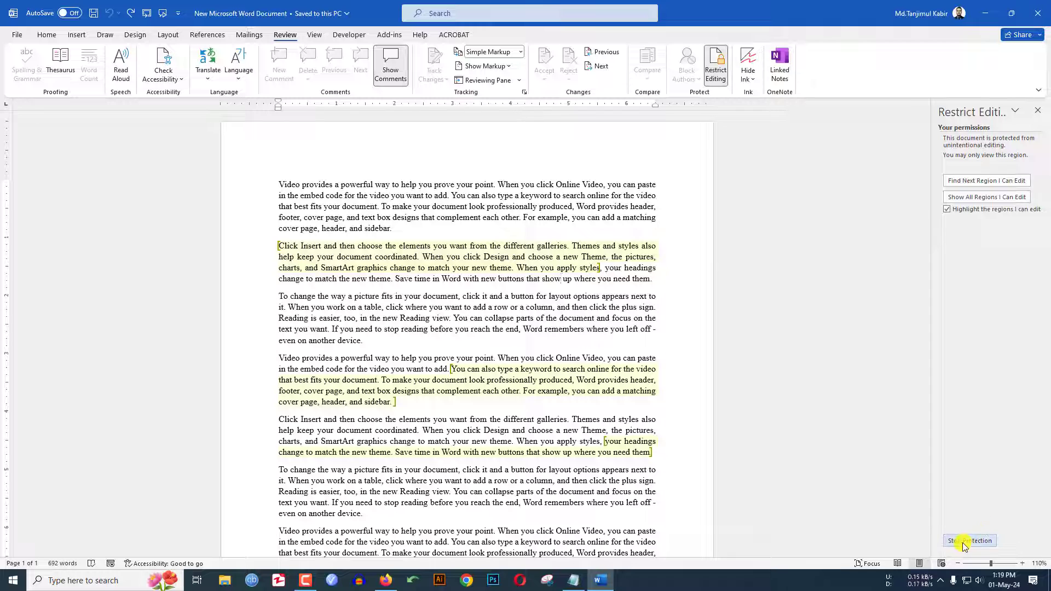
- Stop the document protection by entering the password
click(965, 545)
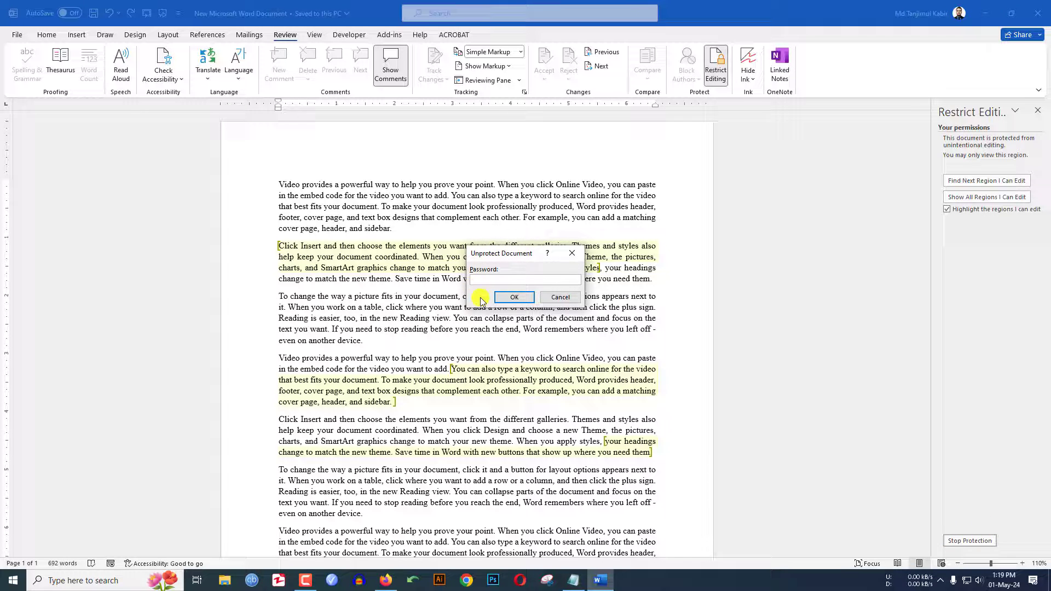
text(123)
click(509, 300)
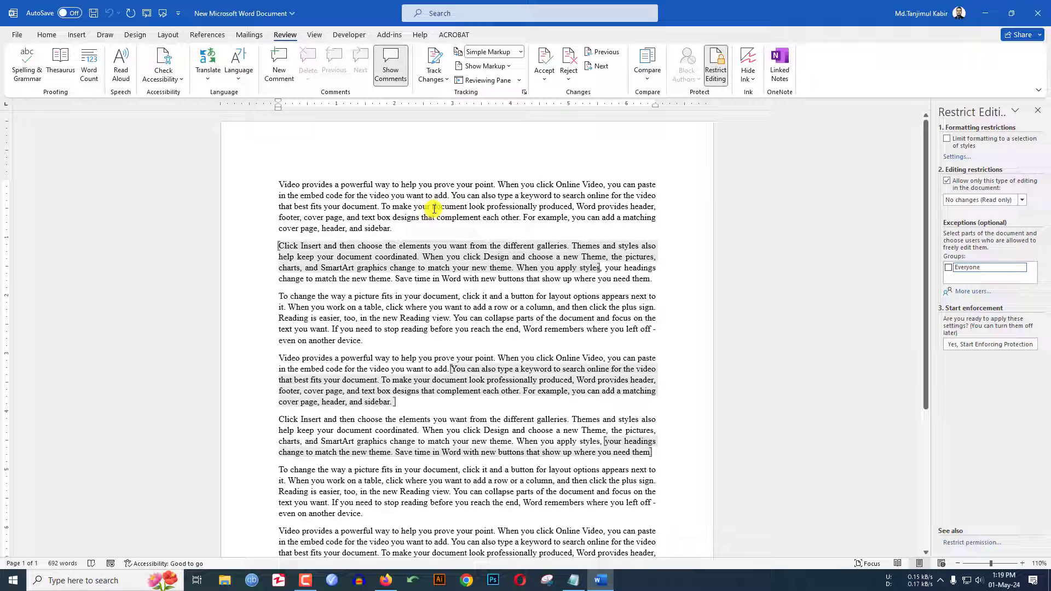
- Delete a phrase from each of the first two paragraphs
drag(414, 207, 487, 208)
key(Delete)
drag(375, 257, 467, 257)
key(Delete)
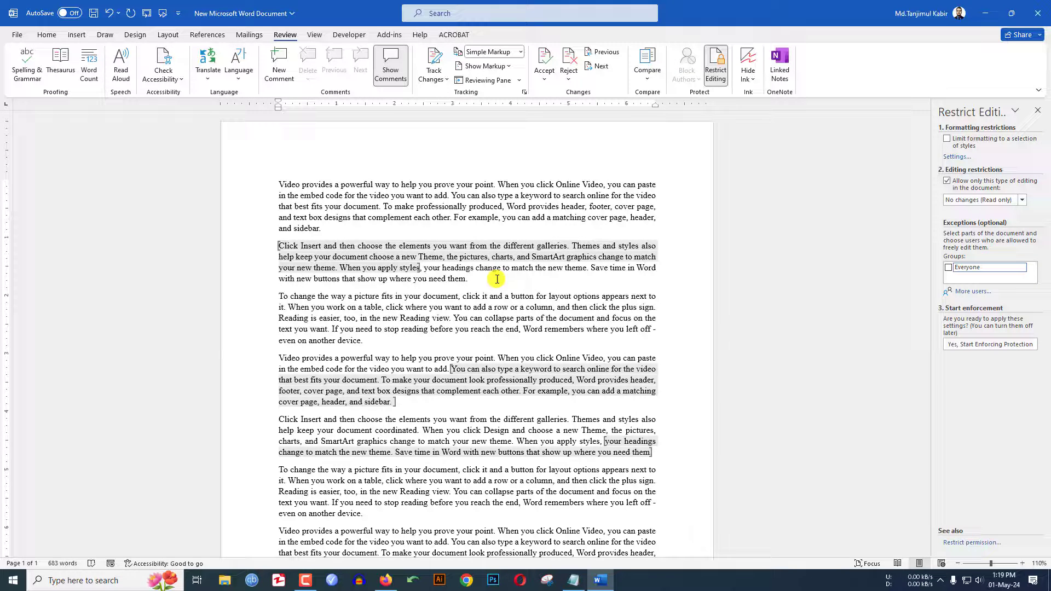
click(498, 279)
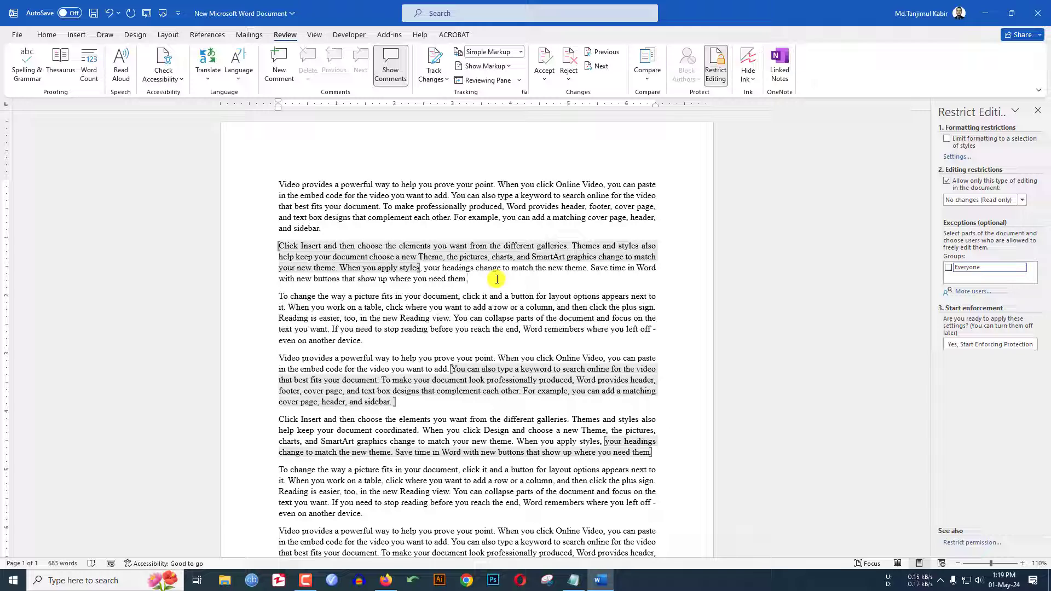